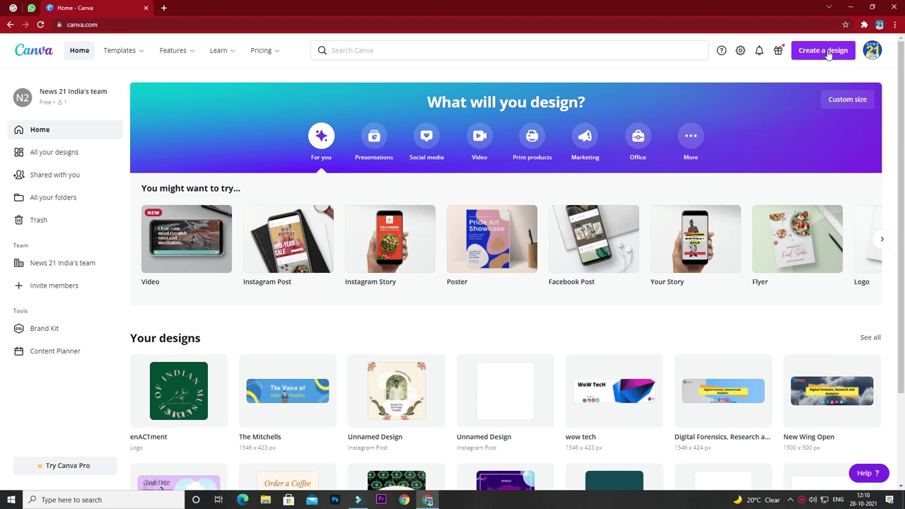
Step: Browse the design types and create a new blank Instagram Post design
click(825, 56)
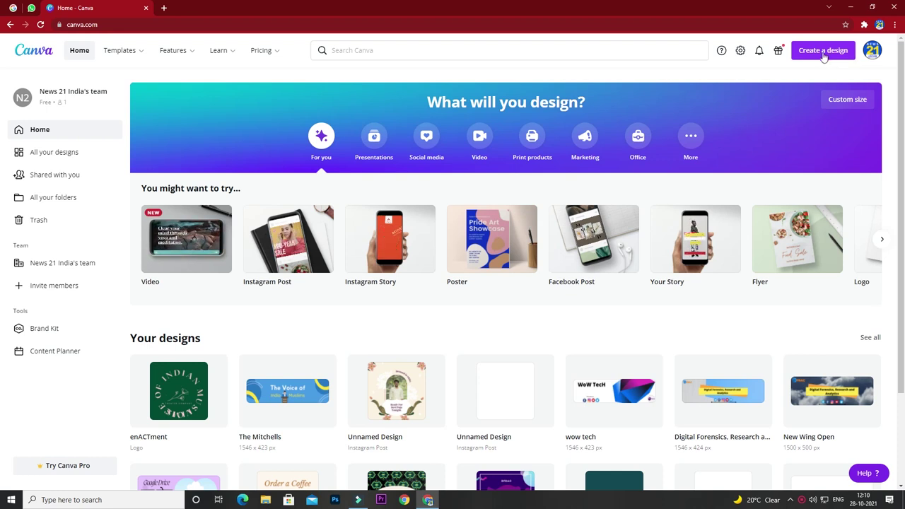
click(825, 56)
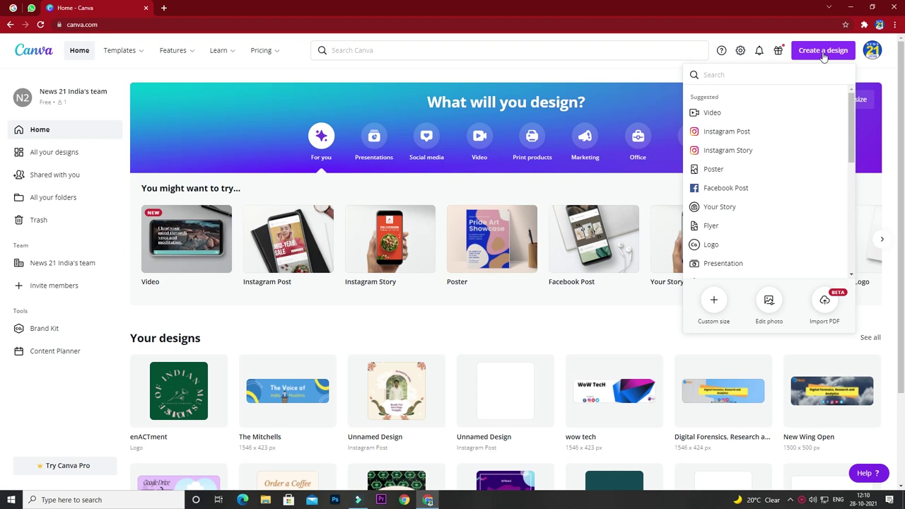
scroll(778, 156, down, 3)
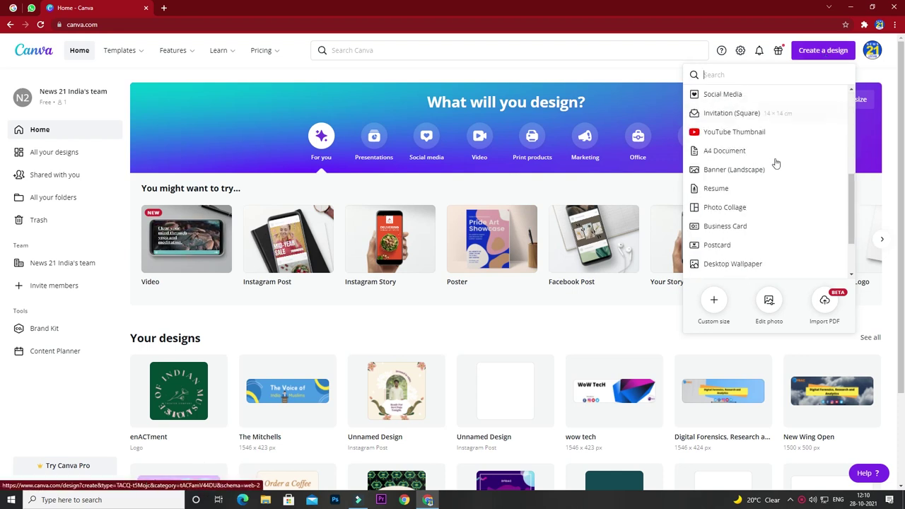
scroll(762, 177, up, 3)
scroll(762, 177, up, 2)
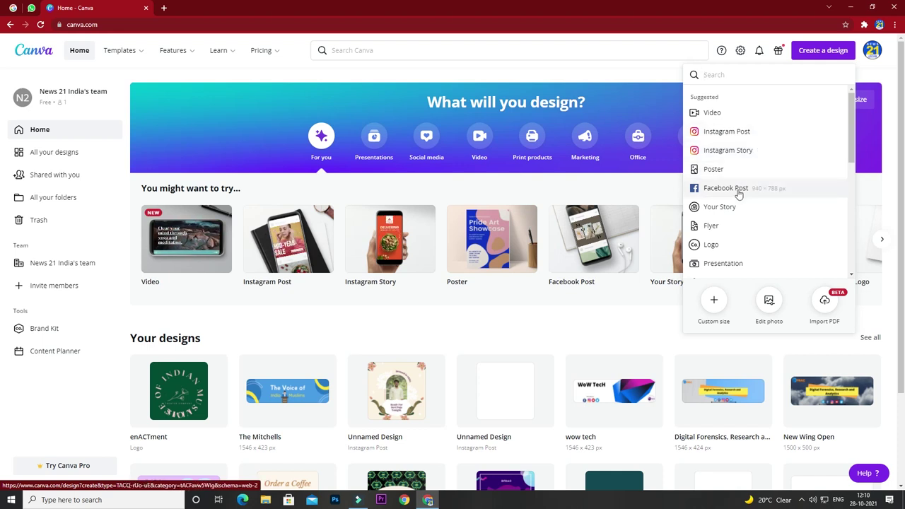
scroll(757, 209, down, 2)
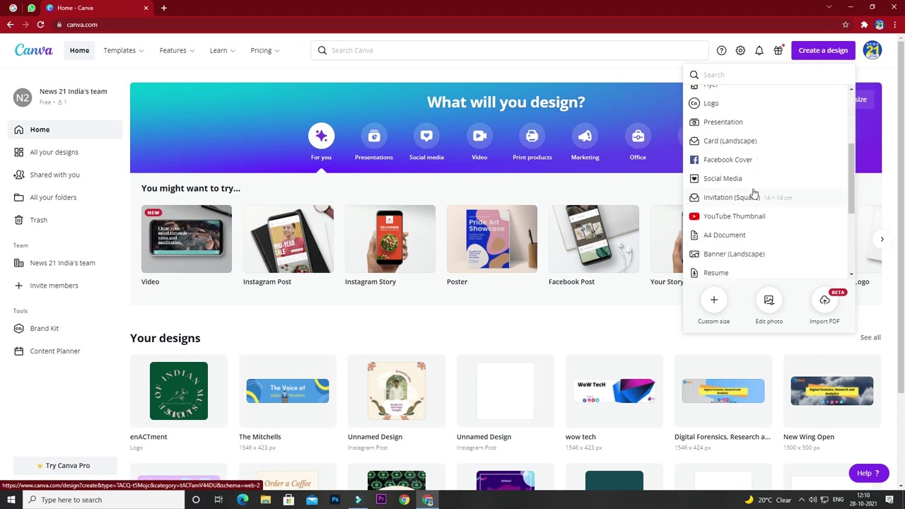
scroll(749, 189, down, 2)
scroll(746, 191, up, 2)
scroll(743, 188, up, 2)
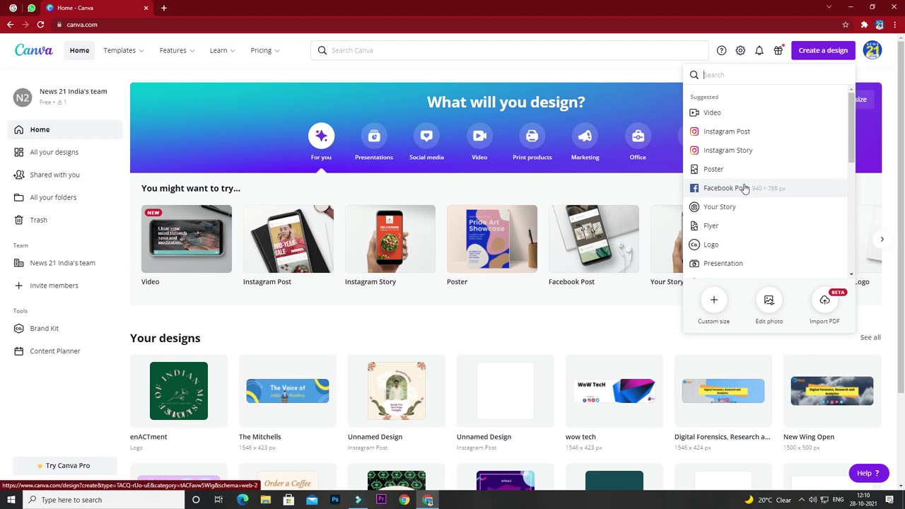
click(732, 132)
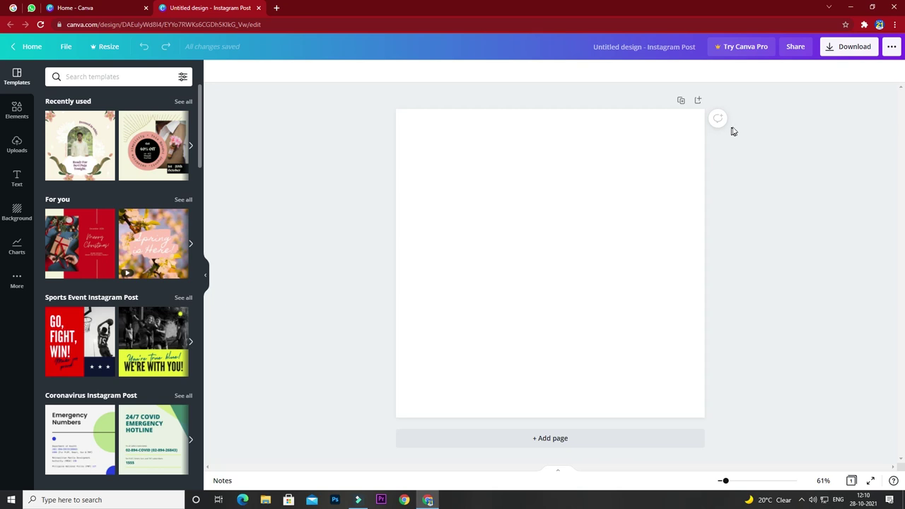
scroll(127, 290, down, 5)
scroll(111, 292, up, 5)
Step: Search templates for 'Diwali Instagram Posts' and browse through the results
click(94, 78)
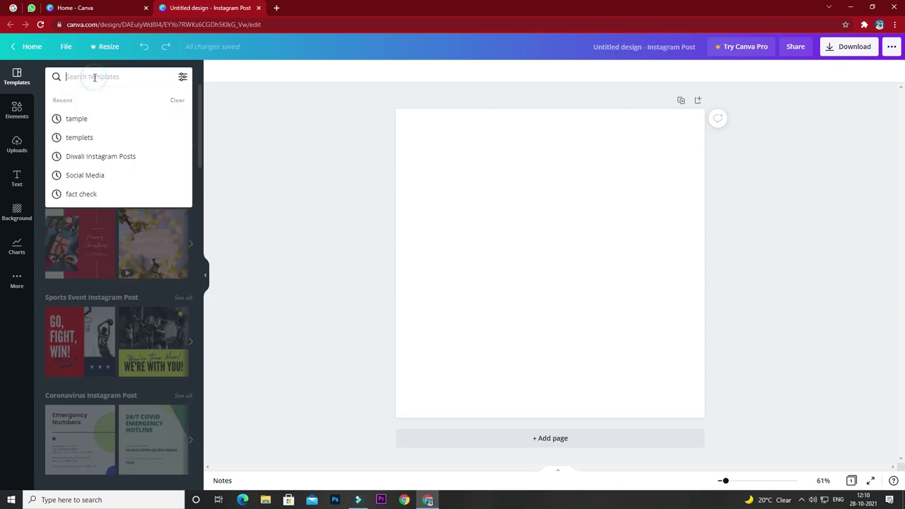
click(99, 157)
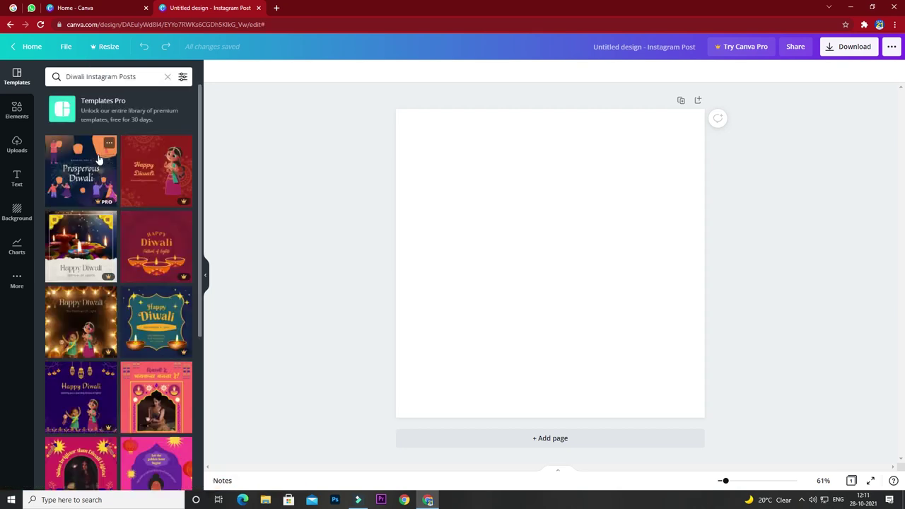
scroll(103, 205, down, 1)
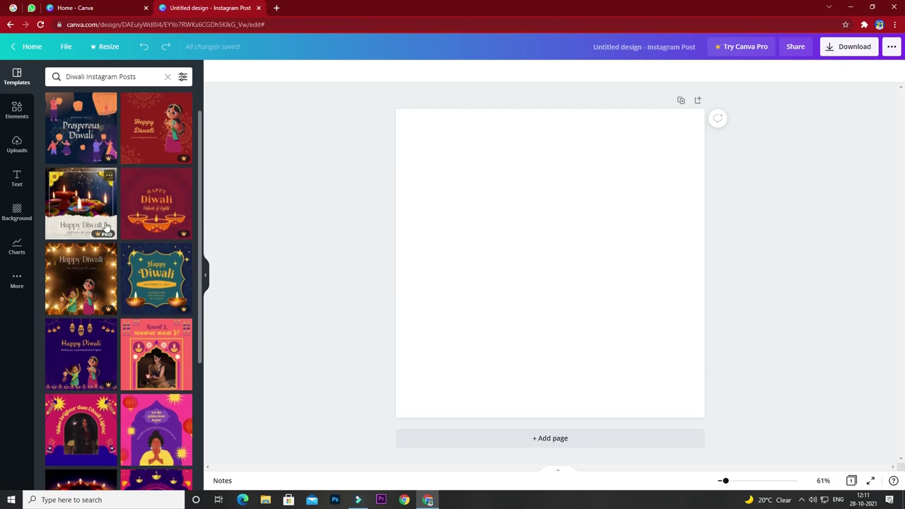
scroll(106, 233, down, 2)
scroll(111, 261, down, 2)
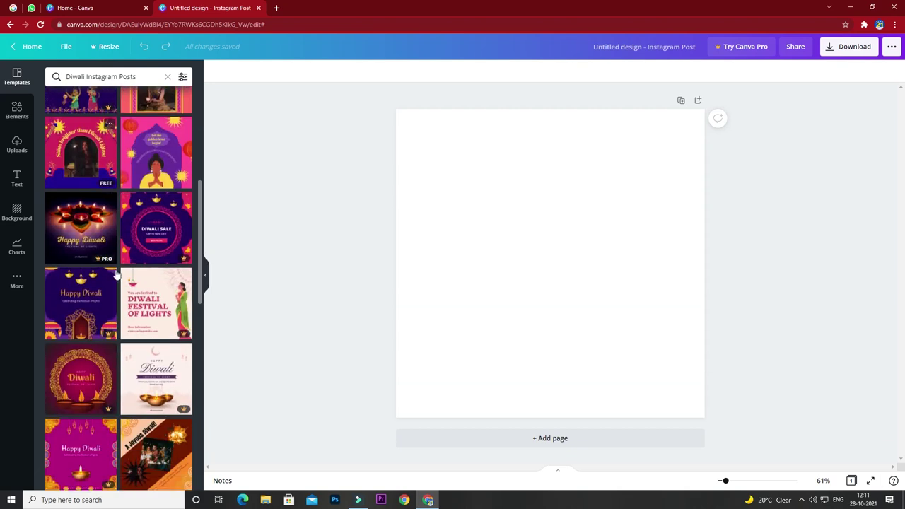
scroll(113, 276, down, 2)
scroll(117, 297, down, 3)
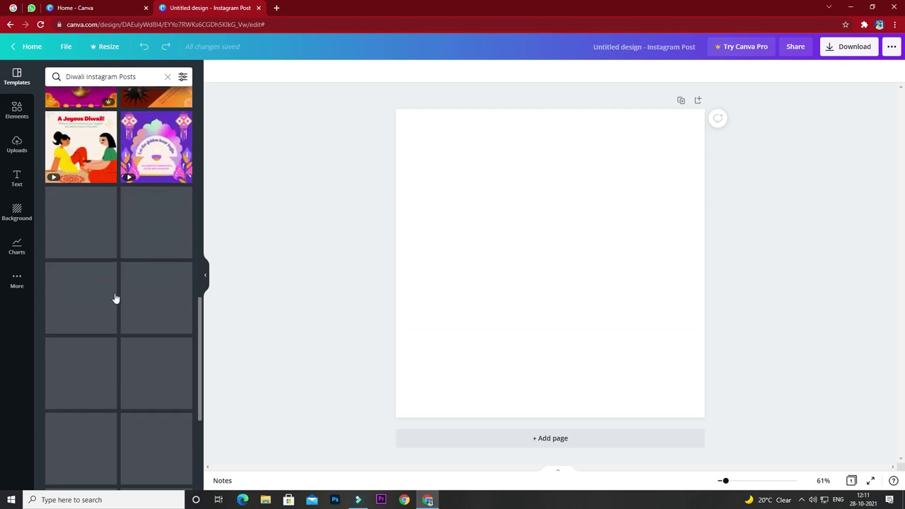
scroll(106, 300, down, 2)
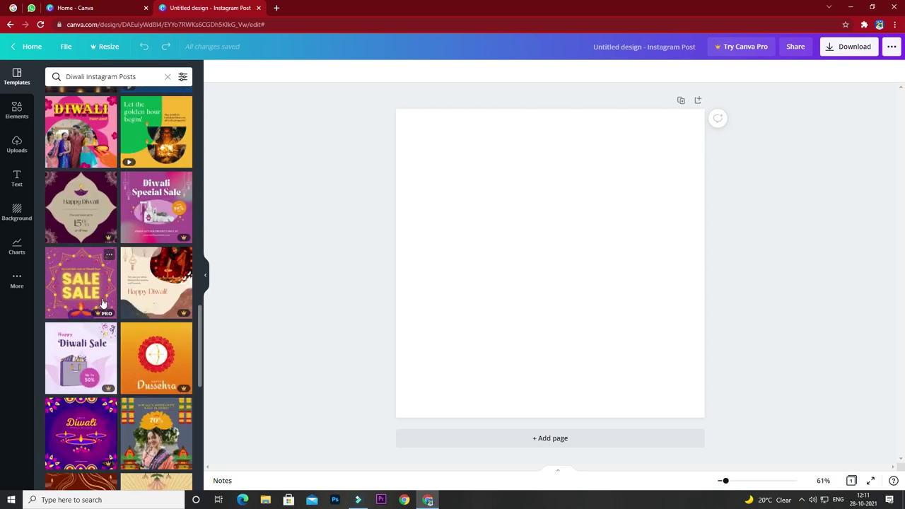
scroll(103, 303, down, 3)
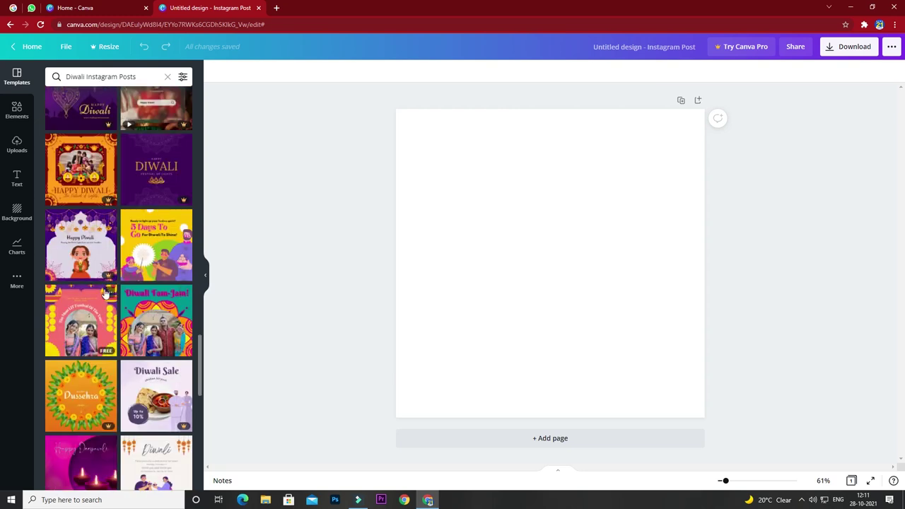
scroll(99, 300, down, 3)
scroll(96, 301, up, 1)
scroll(88, 304, up, 1)
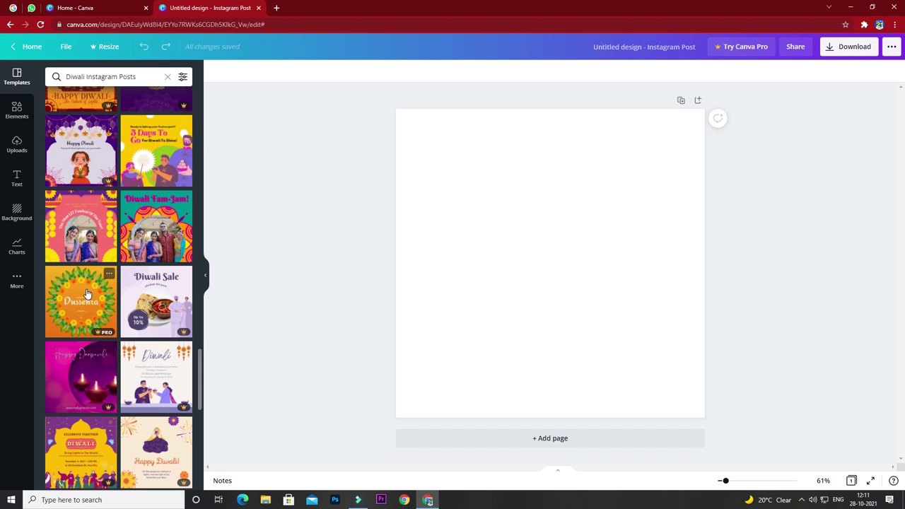
scroll(84, 304, up, 2)
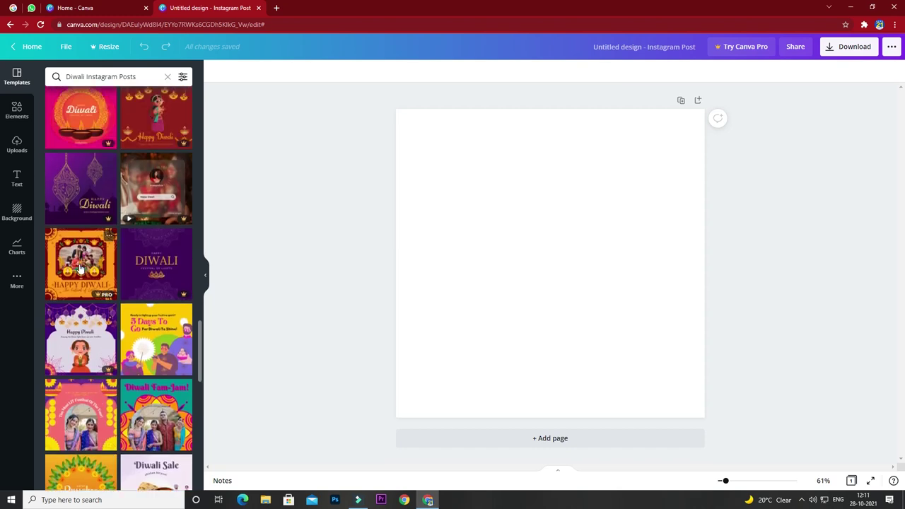
scroll(80, 264, up, 3)
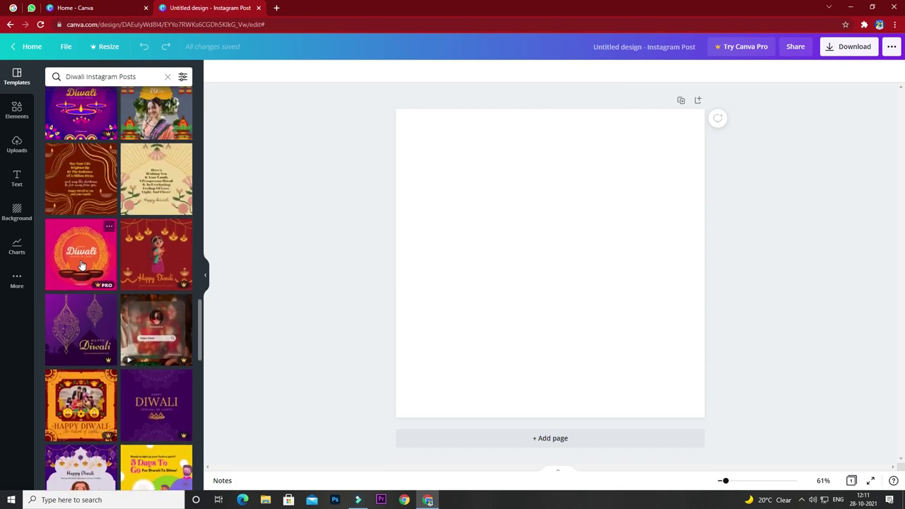
scroll(79, 261, up, 2)
scroll(75, 253, up, 2)
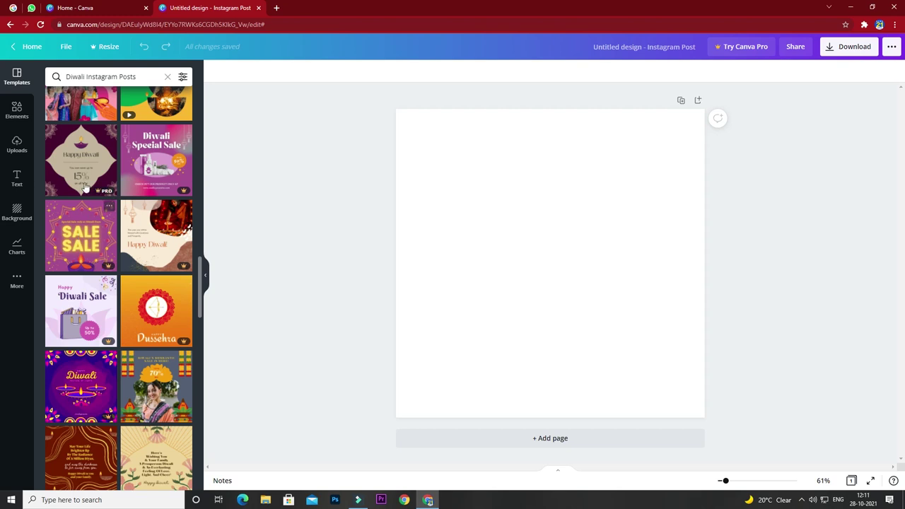
scroll(83, 212, up, 1)
scroll(84, 186, up, 2)
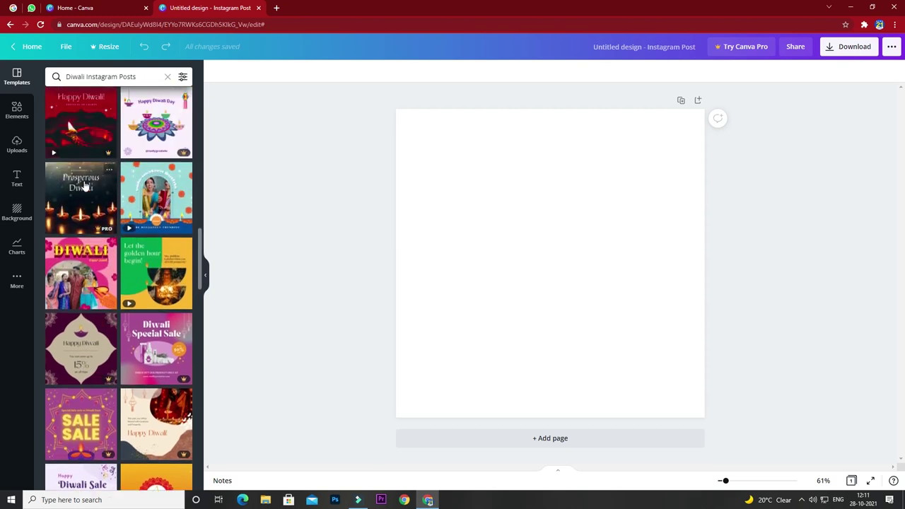
scroll(83, 185, up, 2)
scroll(83, 186, down, 3)
scroll(83, 185, down, 3)
scroll(82, 185, down, 2)
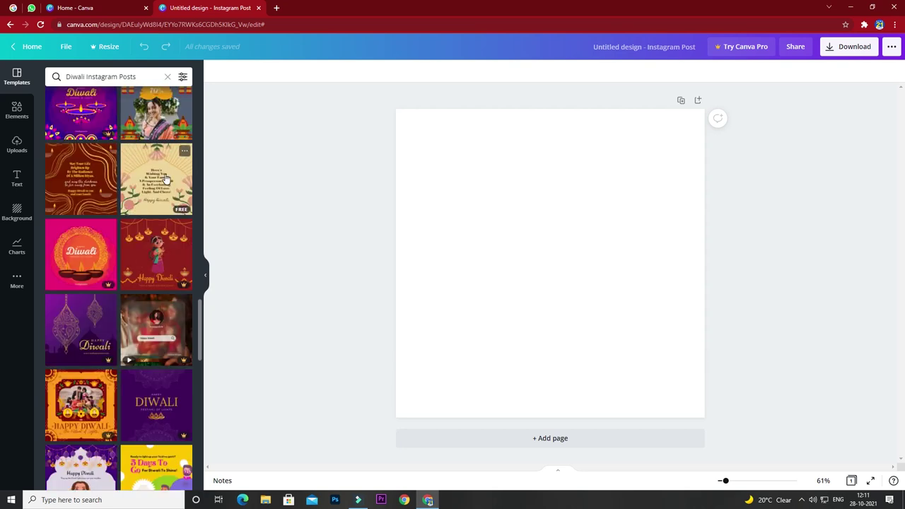
scroll(164, 181, down, 3)
scroll(164, 180, down, 2)
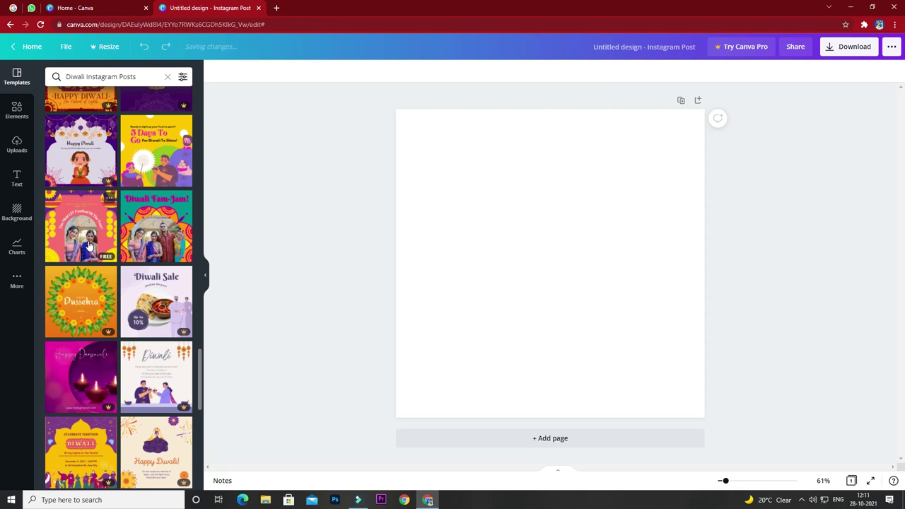
scroll(167, 244, down, 1)
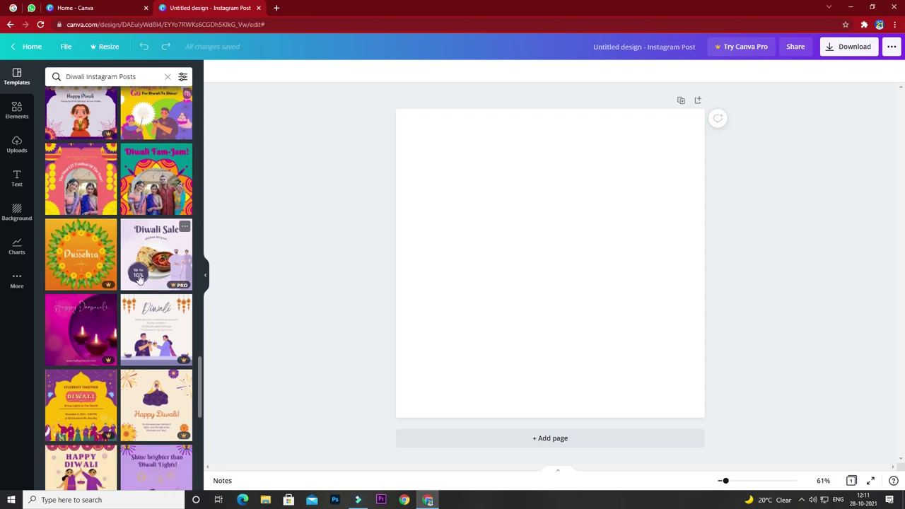
scroll(146, 276, down, 2)
scroll(146, 275, down, 2)
scroll(146, 276, down, 3)
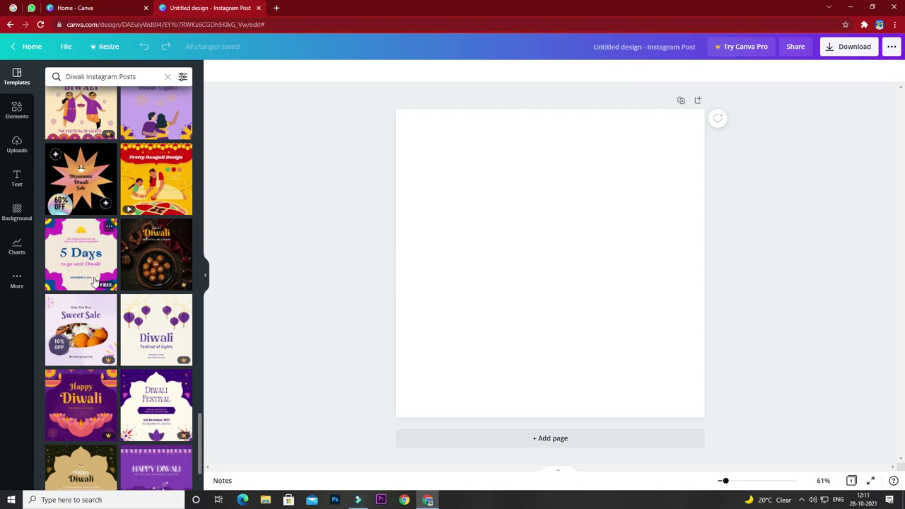
scroll(151, 347, down, 3)
scroll(157, 305, down, 3)
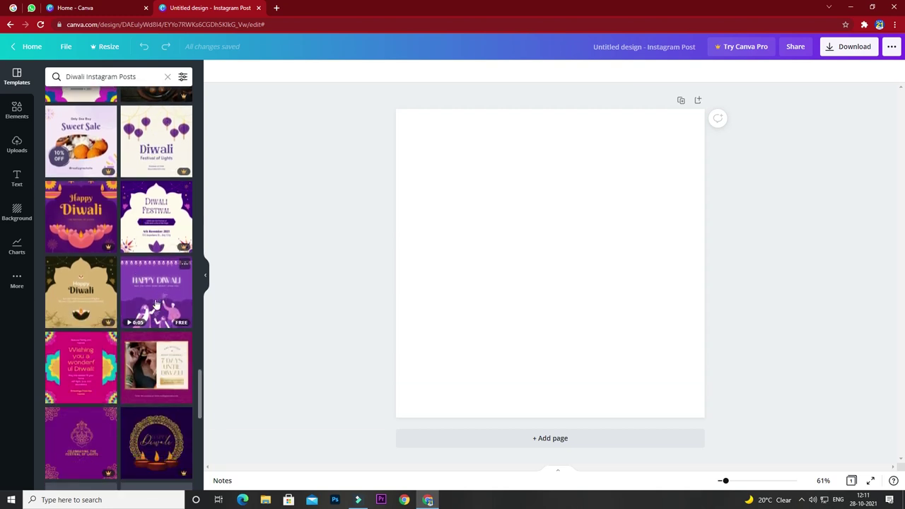
Step: Apply the purple Happy Diwali template and centre its light-bulb string
click(156, 306)
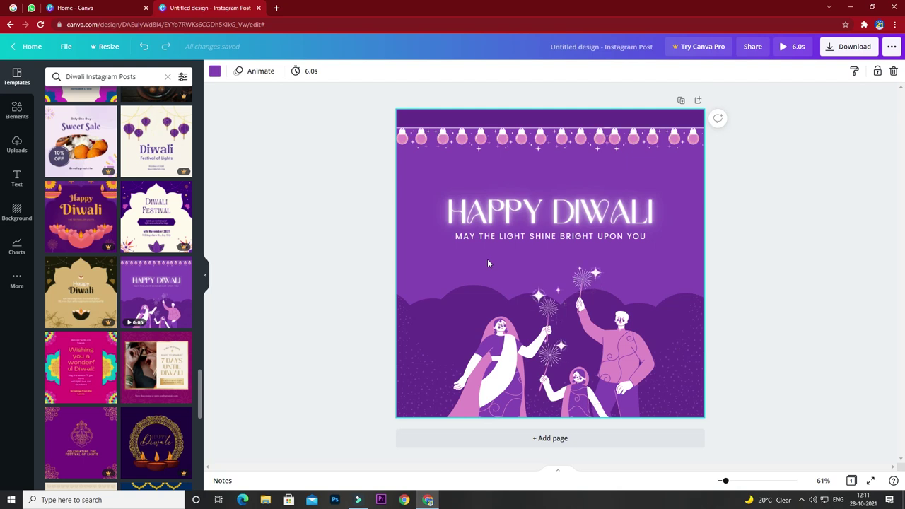
click(443, 136)
drag(443, 136, 445, 137)
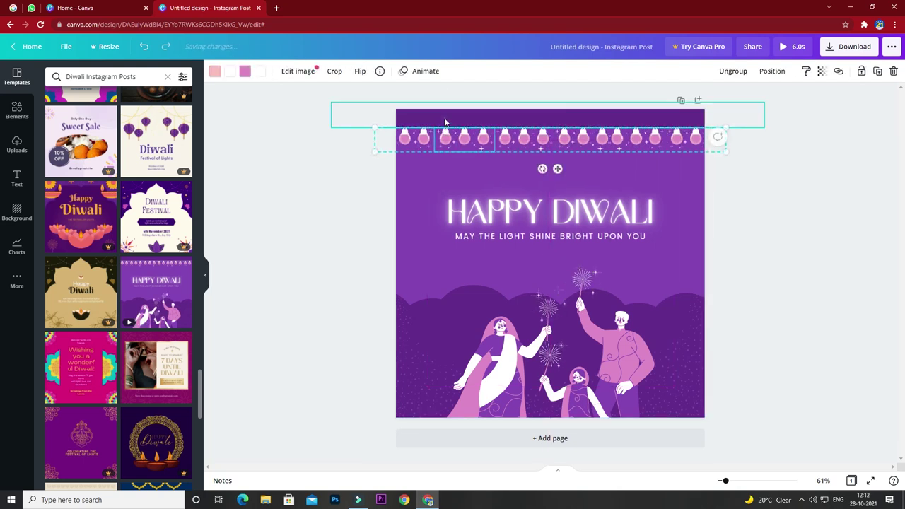
Step: Nudge the bulb string onto the top bar and raise the HAPPY DIWALI heading
click(447, 113)
click(476, 170)
drag(466, 138, 466, 133)
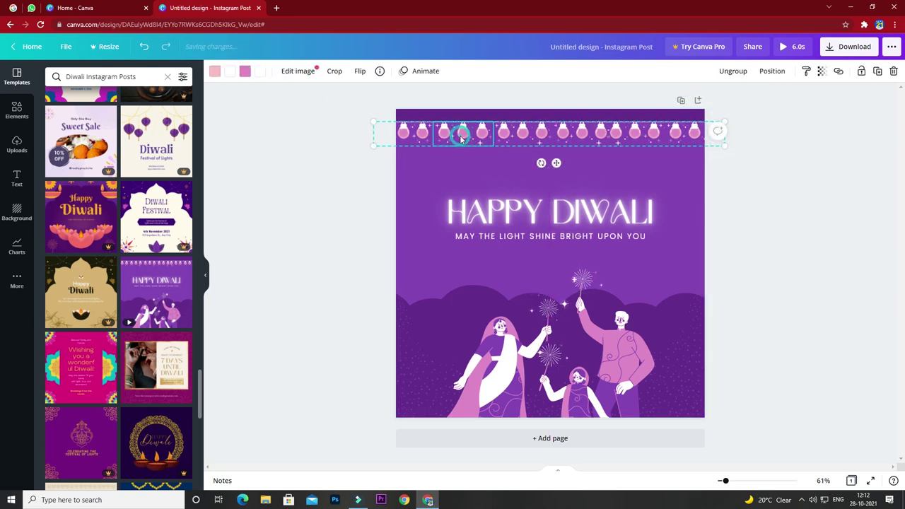
click(491, 180)
drag(514, 204, 506, 177)
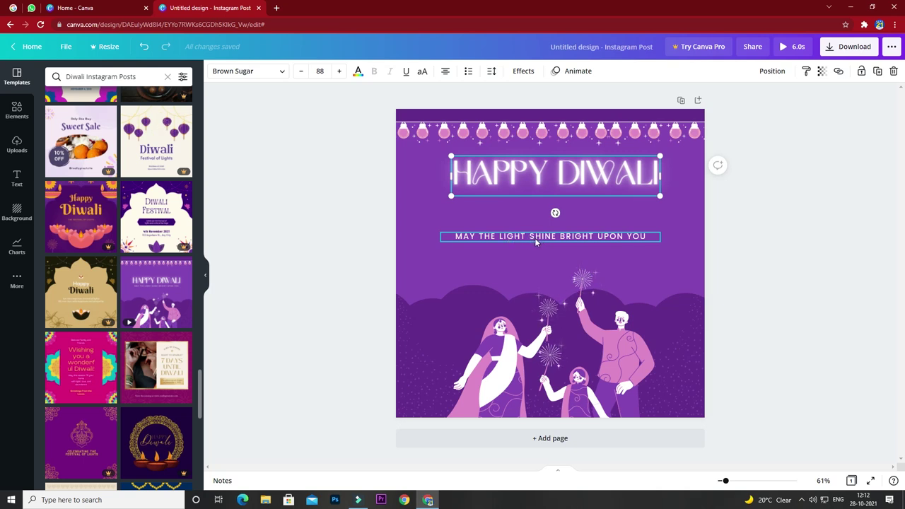
Step: Place the tagline beneath the HAPPY DIWALI heading and shift both text boxes slightly lower
drag(535, 242, 537, 202)
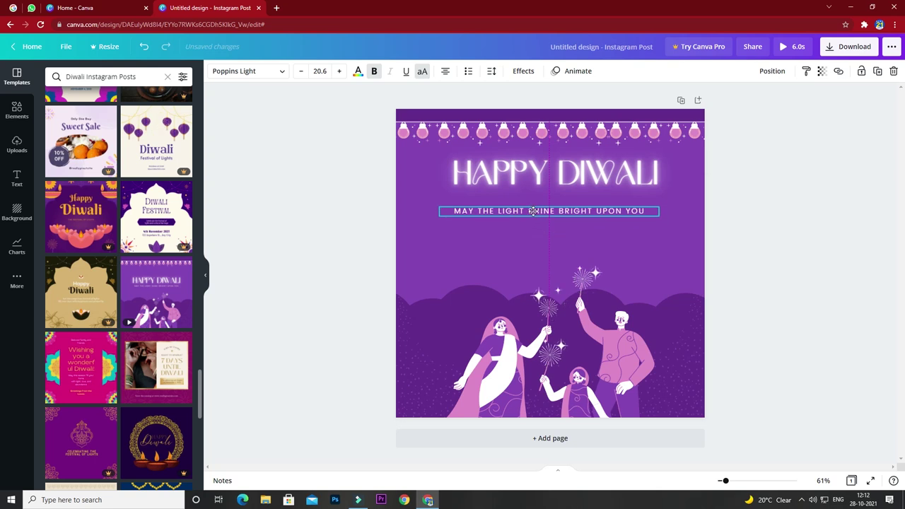
click(490, 238)
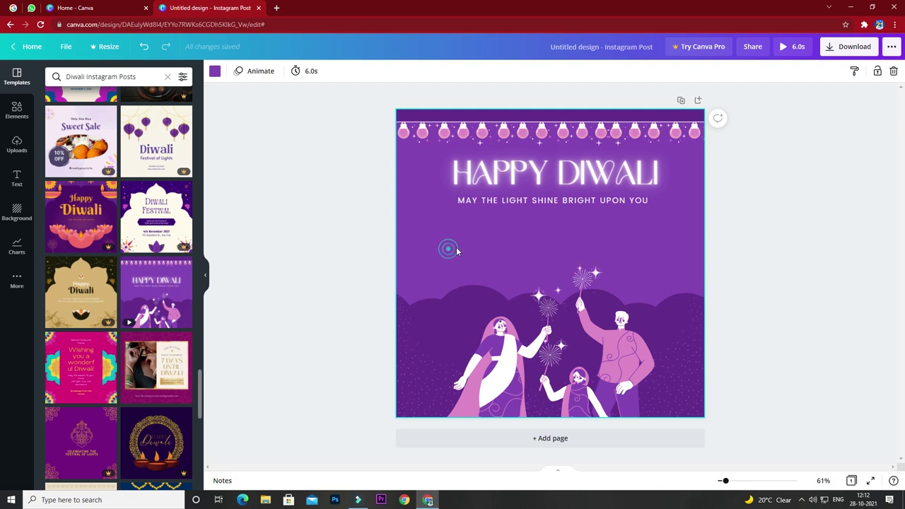
drag(509, 202, 509, 216)
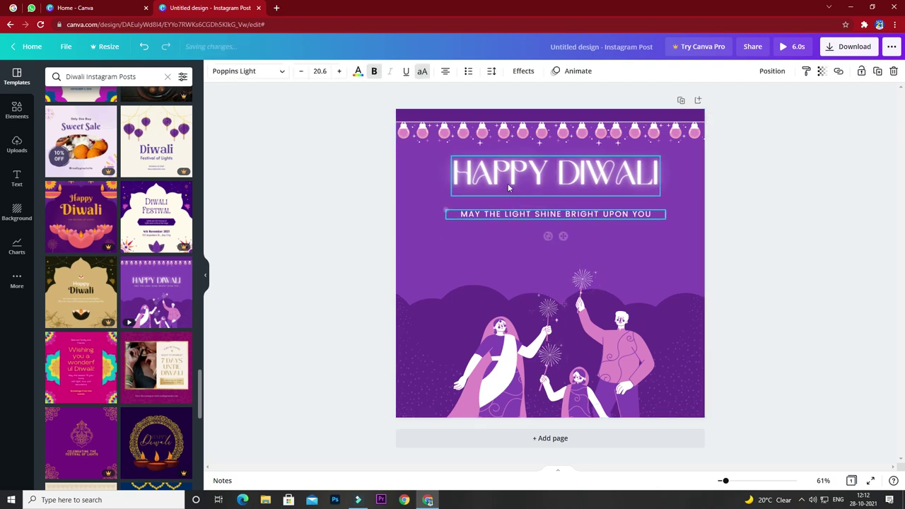
drag(513, 172, 513, 186)
click(487, 238)
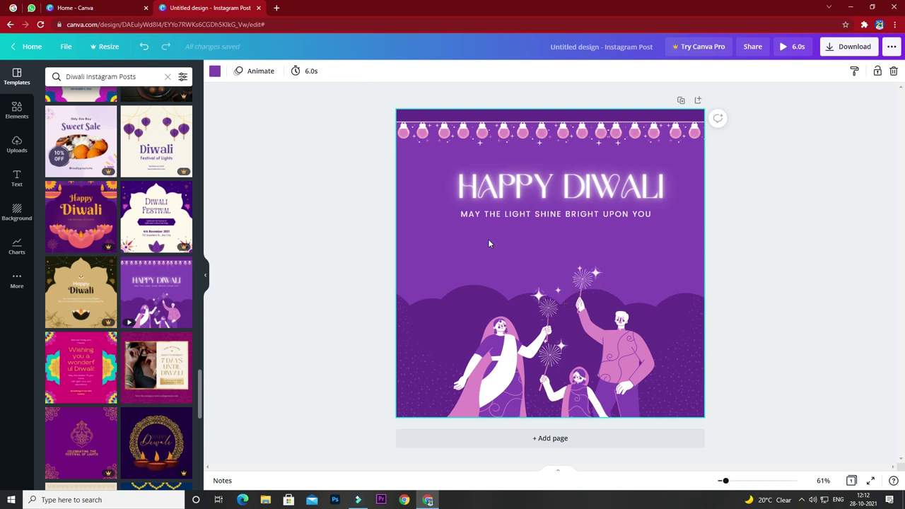
click(10, 150)
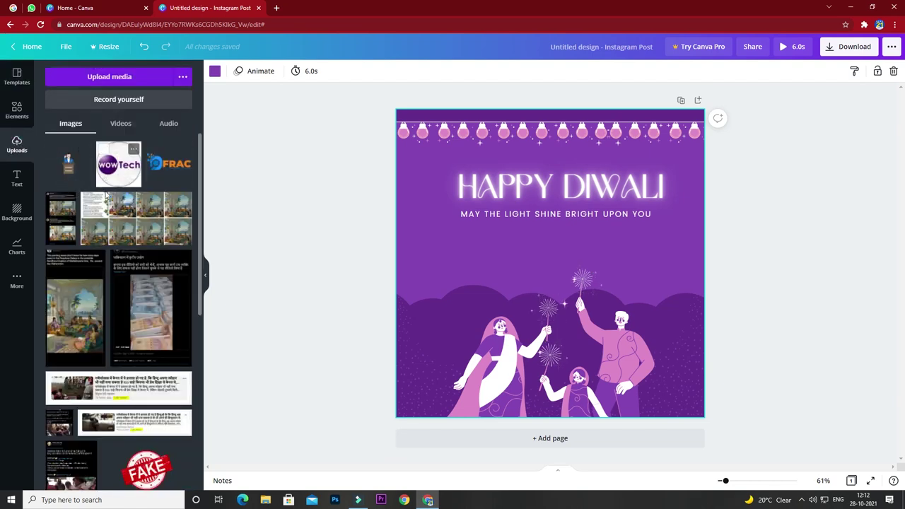
Step: Add the wowTech logo from Uploads, shrunk into the bottom-left corner
scroll(104, 191, down, 3)
scroll(106, 189, up, 3)
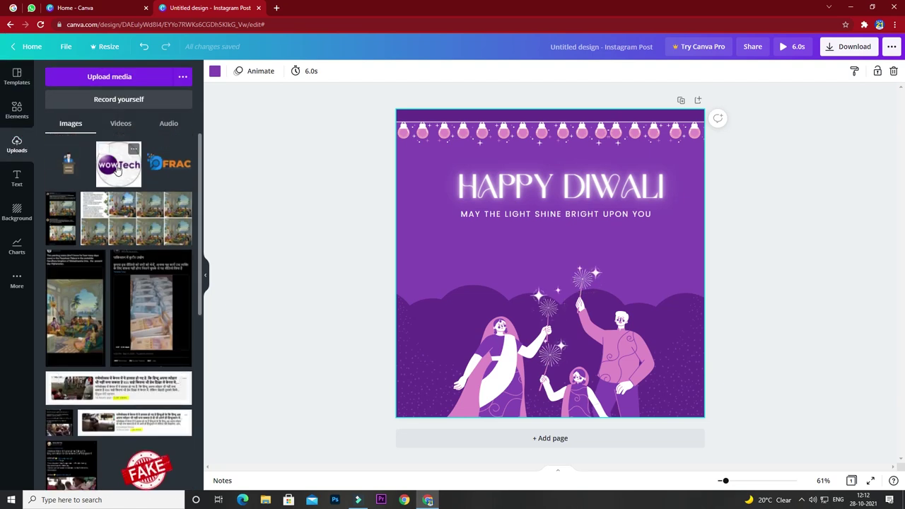
click(108, 185)
mouse_move(574, 255)
mouse_down()
mouse_move(491, 343)
mouse_move(424, 403)
mouse_move(419, 398)
mouse_up()
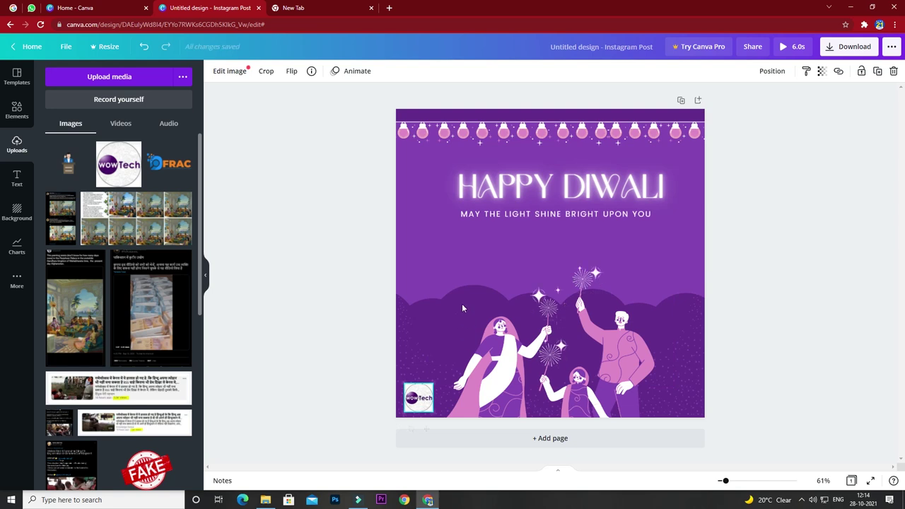
click(451, 251)
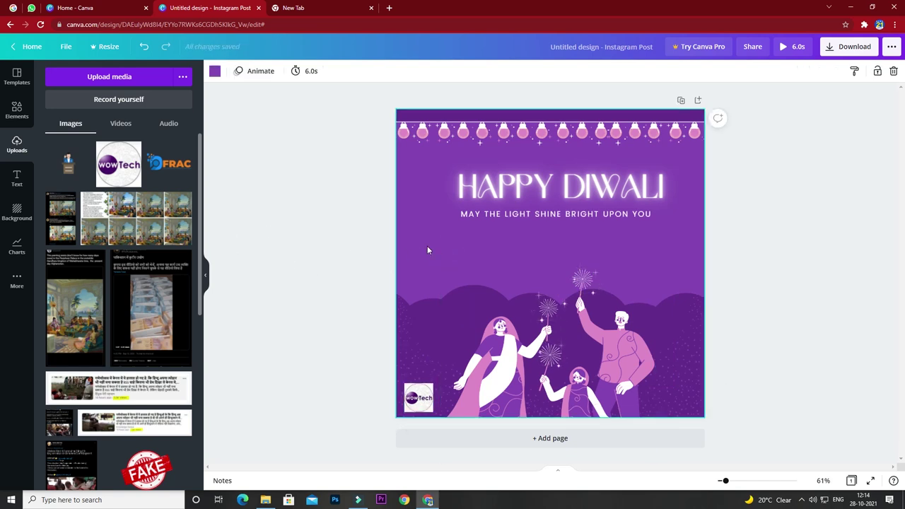
Step: Try pink, yellow, galaxy, teal and grey backgrounds, settling on the yellow one
click(12, 214)
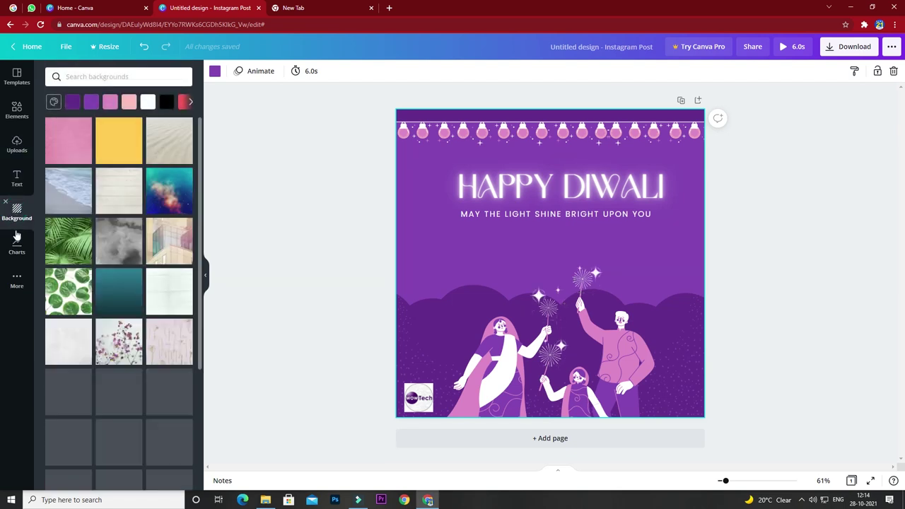
click(72, 225)
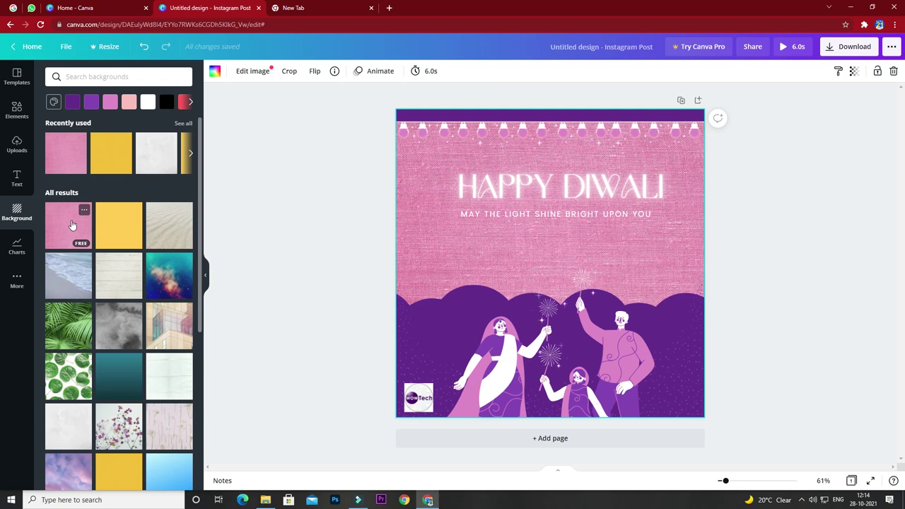
click(109, 225)
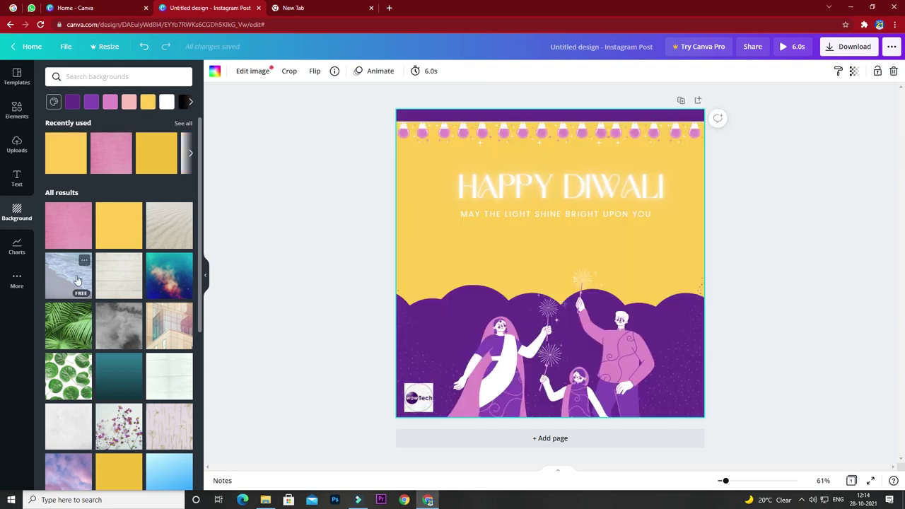
scroll(121, 325, down, 1)
scroll(121, 325, down, 2)
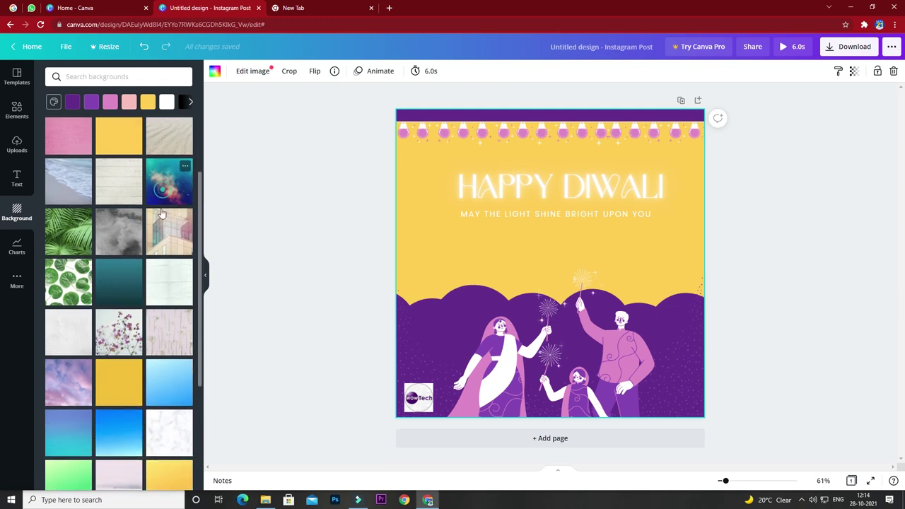
click(161, 191)
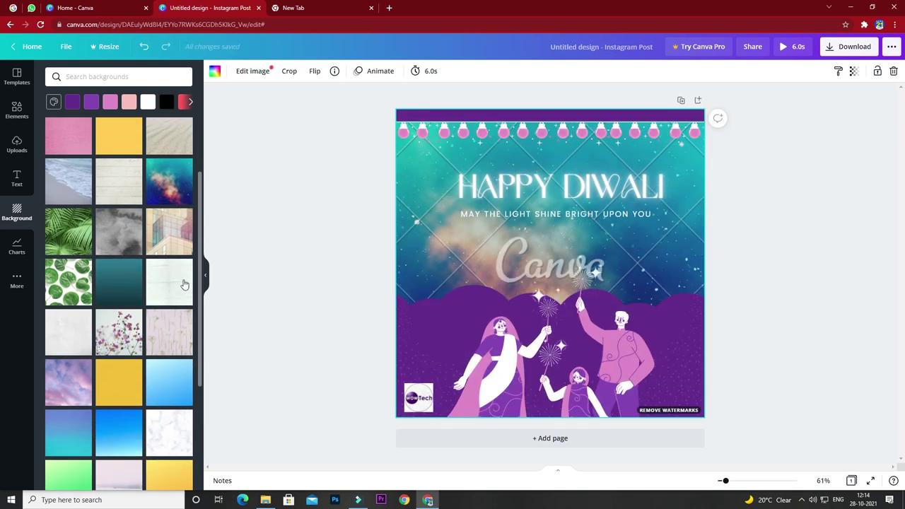
click(118, 293)
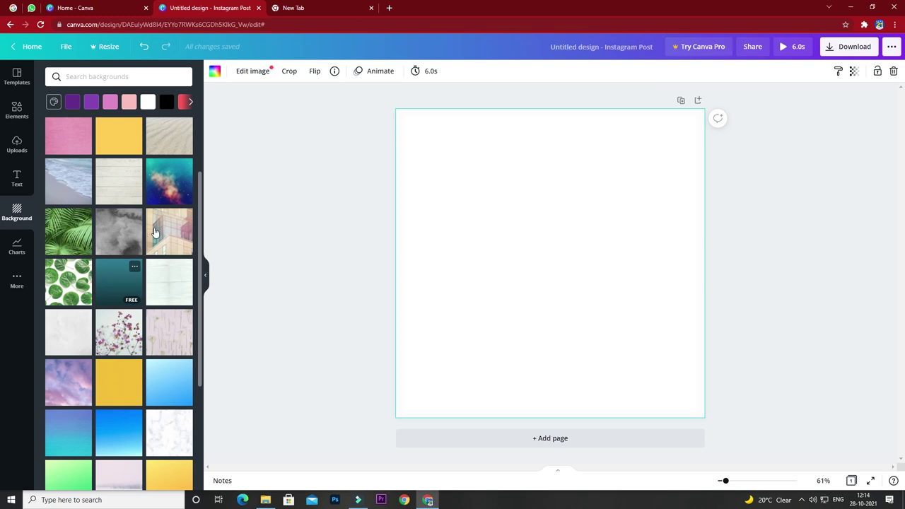
click(119, 237)
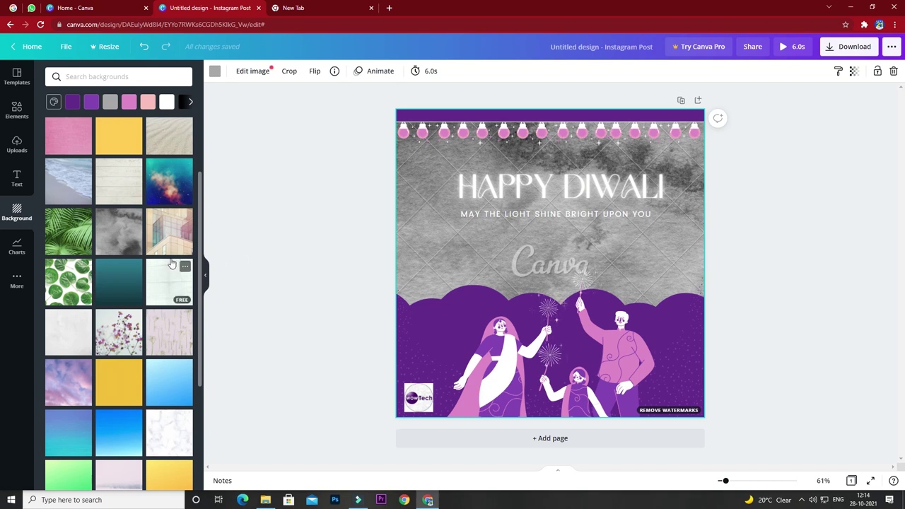
mouse_move(68, 332)
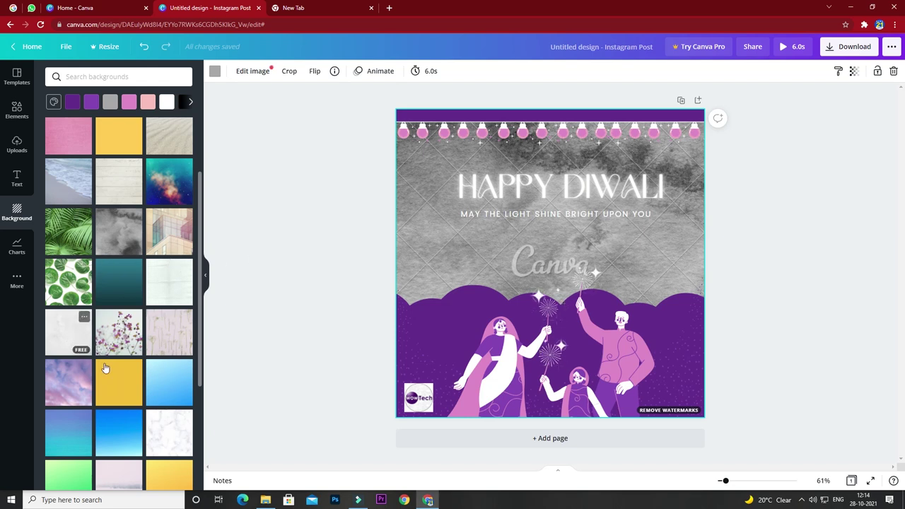
click(118, 376)
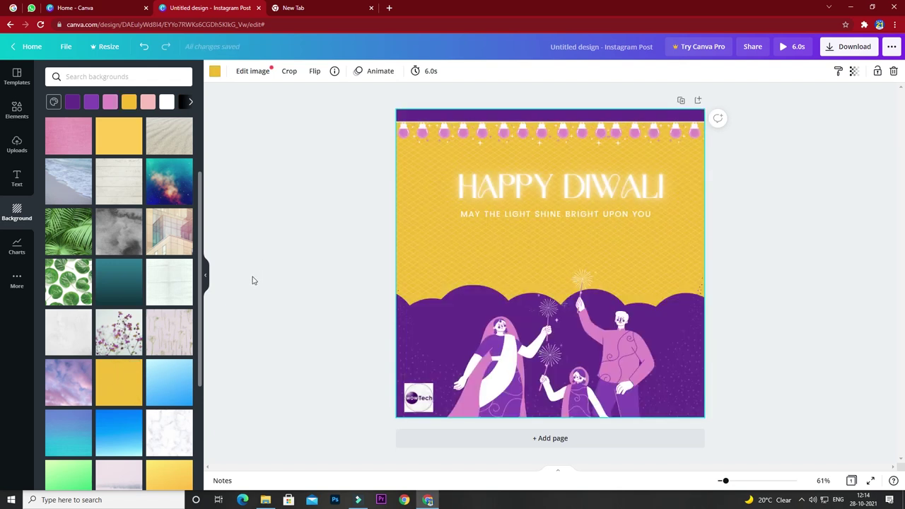
scroll(135, 367, down, 3)
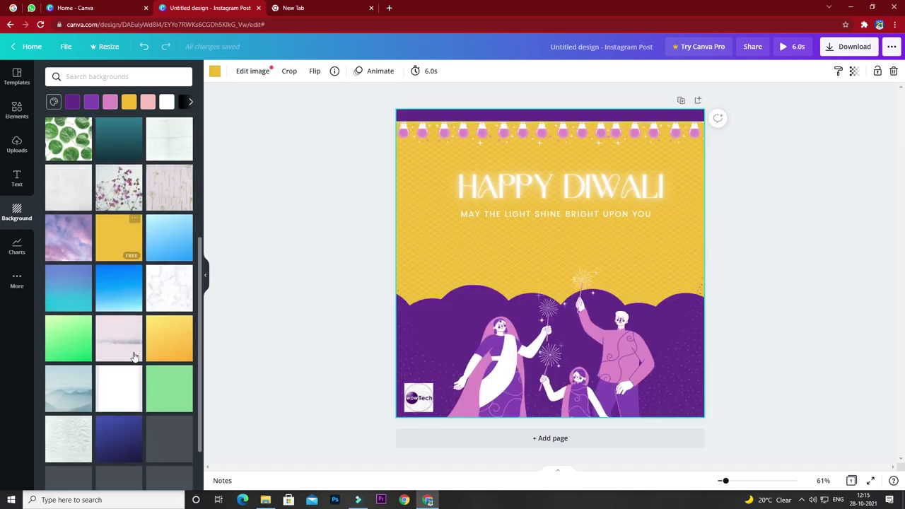
Step: Try dark blue gradient, strawberry candy, mint gradient and blue gradient backgrounds
click(117, 406)
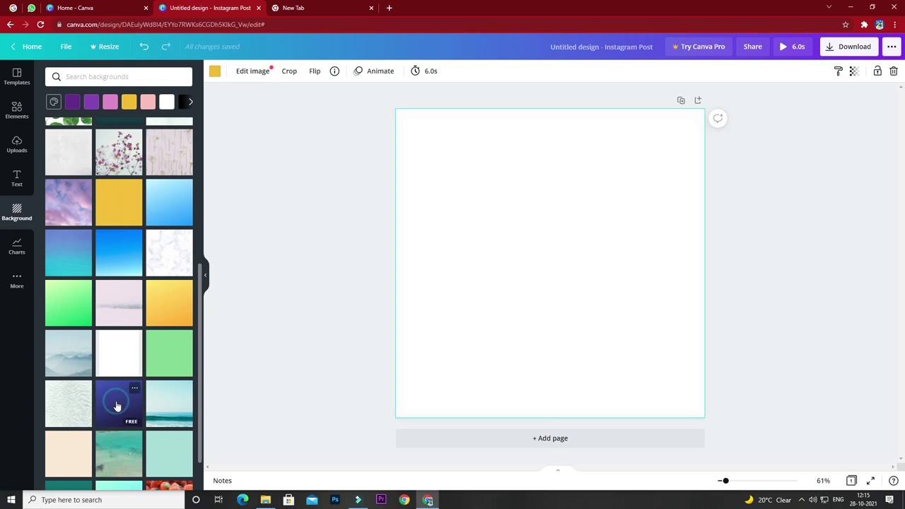
scroll(143, 375, down, 2)
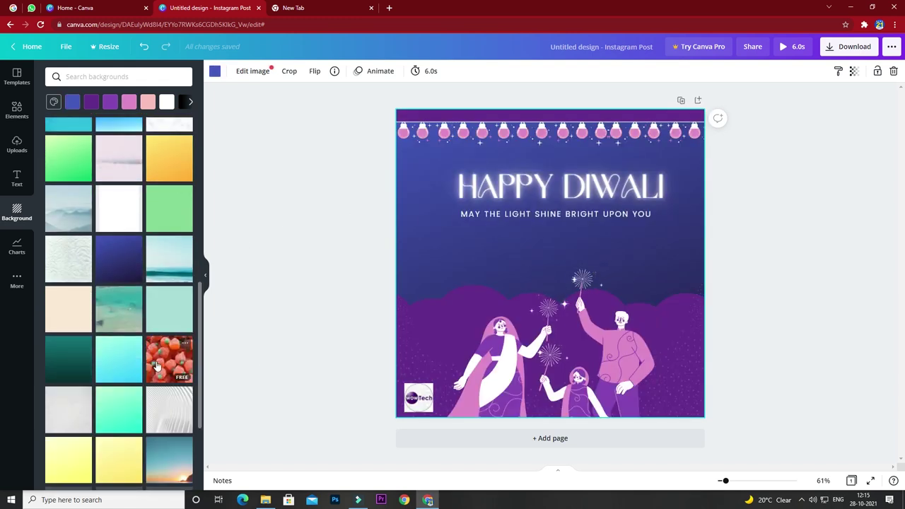
click(162, 359)
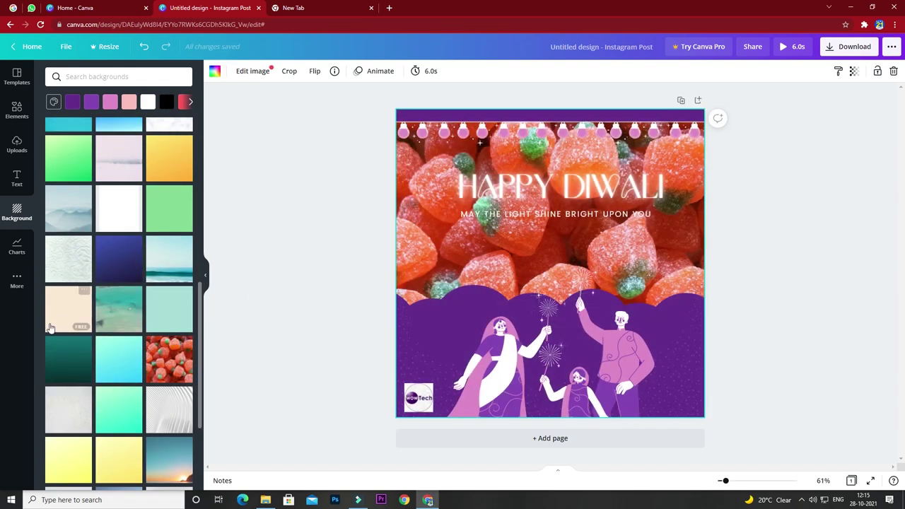
click(112, 406)
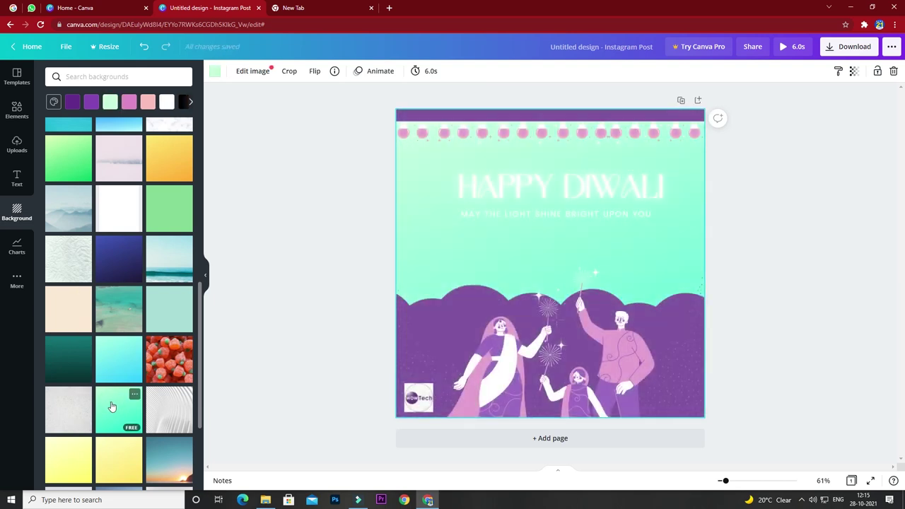
scroll(106, 400, down, 2)
mouse_move(119, 353)
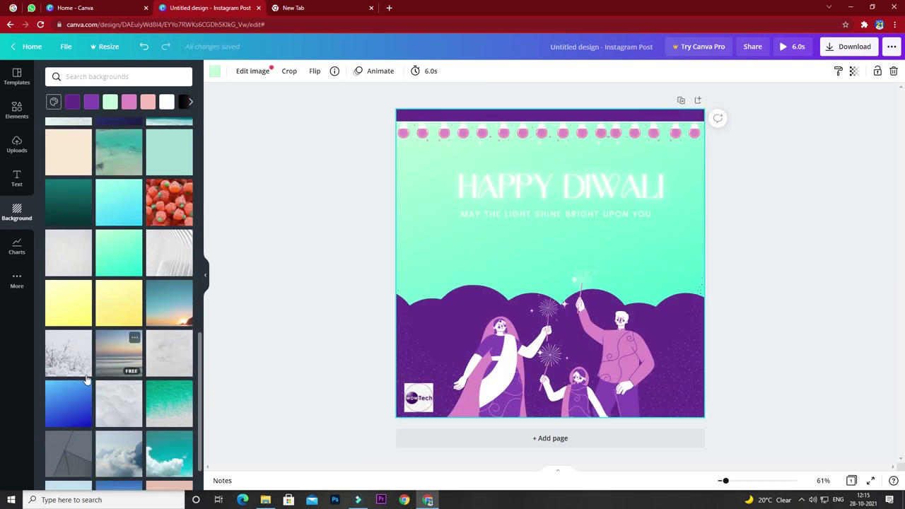
click(76, 401)
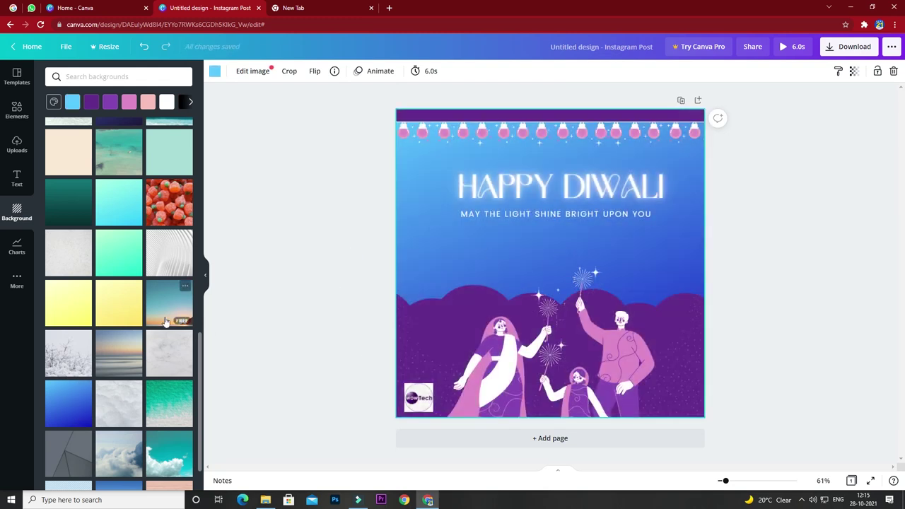
Step: Apply the teal paper texture as the post's background
scroll(181, 321, down, 2)
click(171, 274)
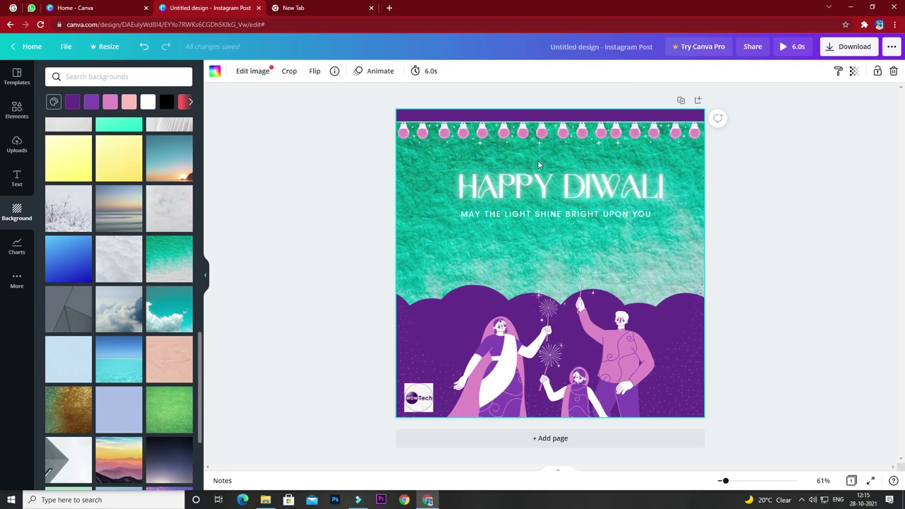
click(414, 330)
click(342, 273)
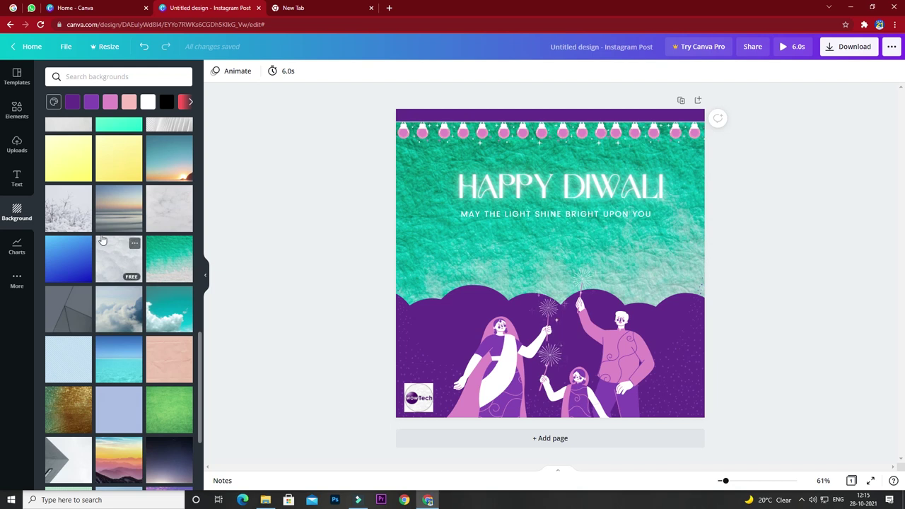
scroll(103, 240, up, 10)
scroll(106, 219, up, 5)
scroll(124, 191, up, 3)
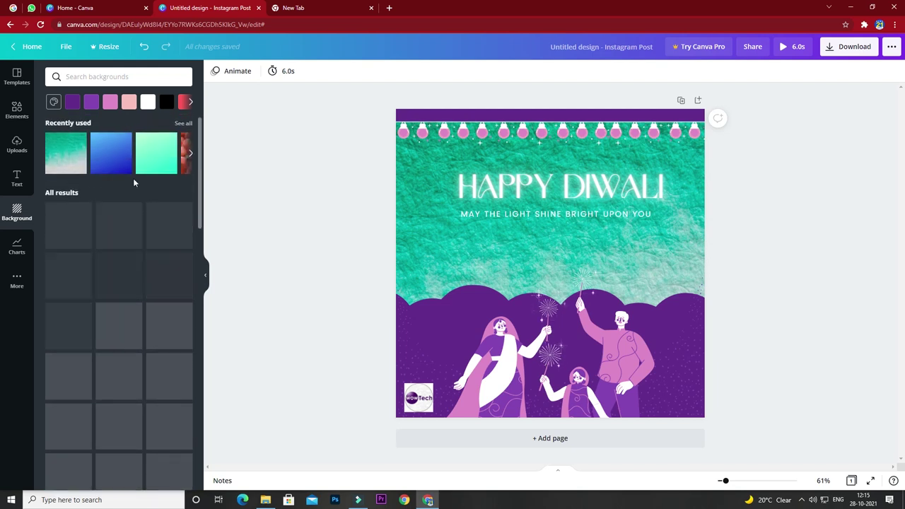
Step: Switch the background to dark purple, then to the purple background with hills
click(72, 102)
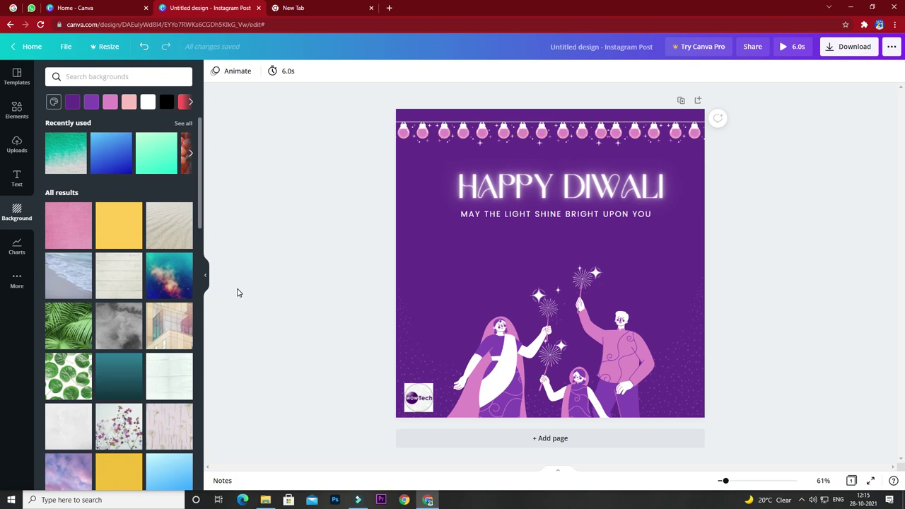
click(92, 103)
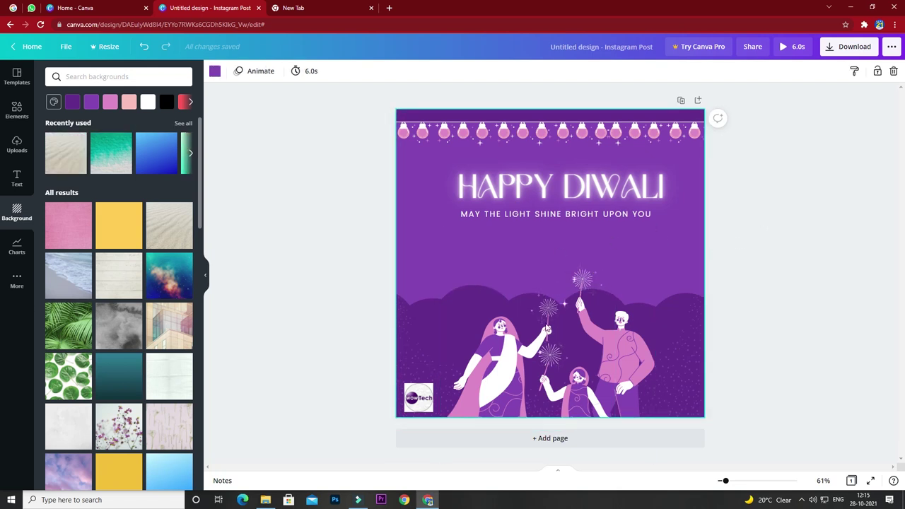
Step: Move and shrink the family illustration, then reposition its sparkle elements
drag(516, 335, 525, 285)
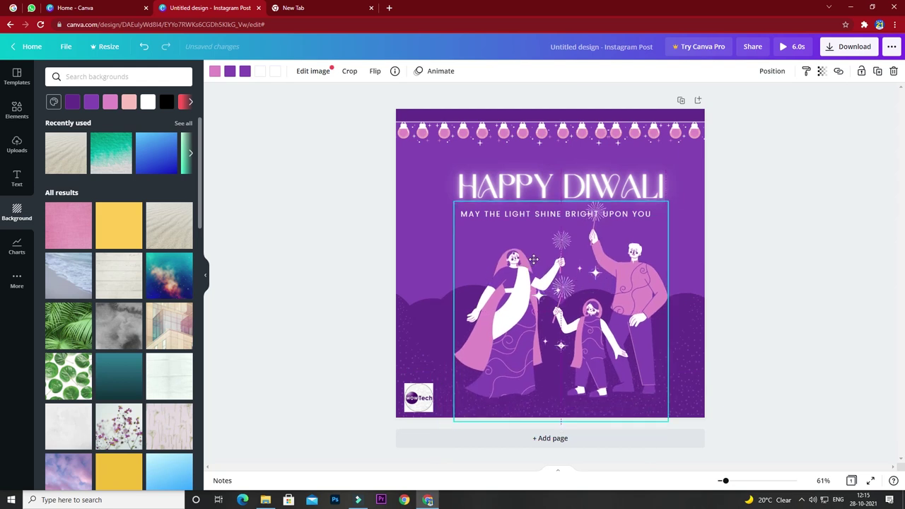
drag(525, 285, 528, 304)
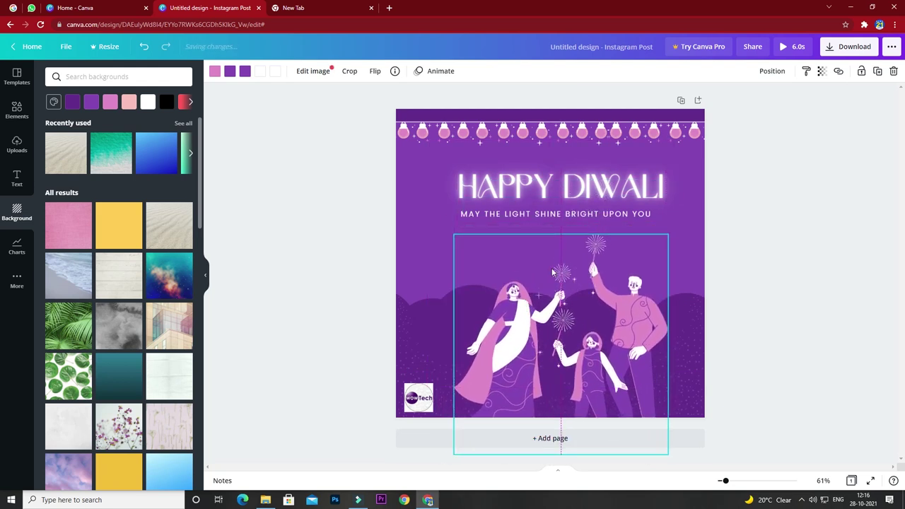
drag(666, 233, 588, 319)
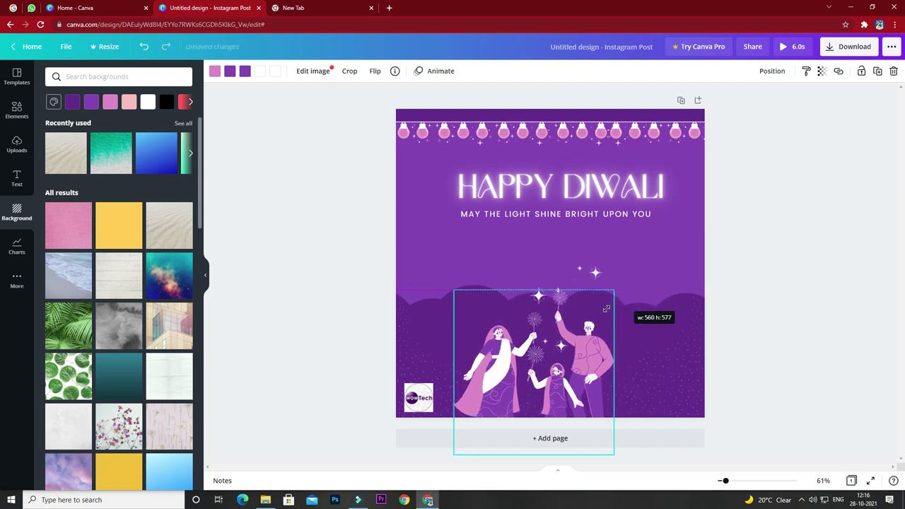
click(587, 319)
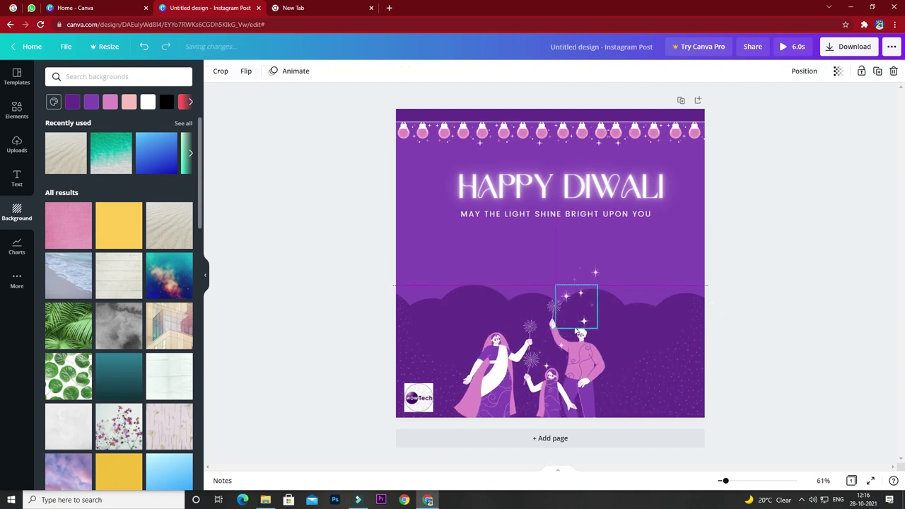
mouse_move(566, 306)
mouse_down()
mouse_move(492, 285)
mouse_move(537, 364)
mouse_up()
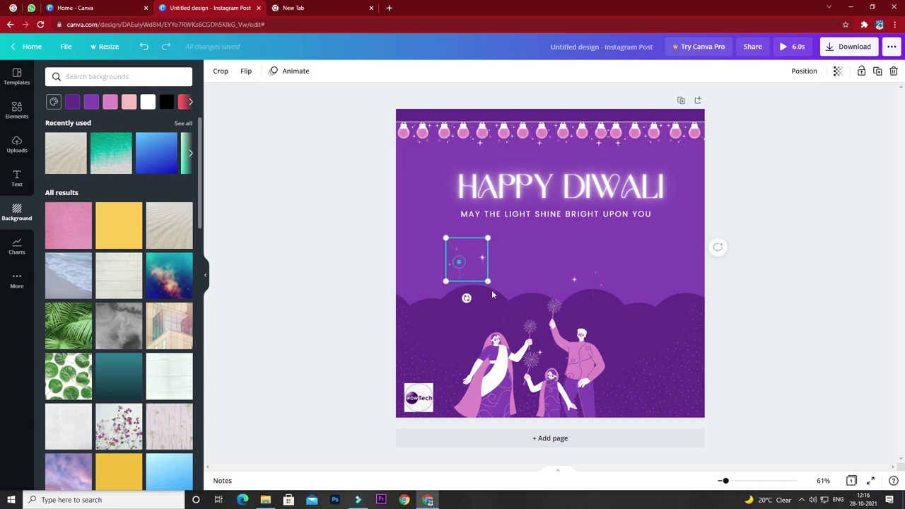
click(574, 297)
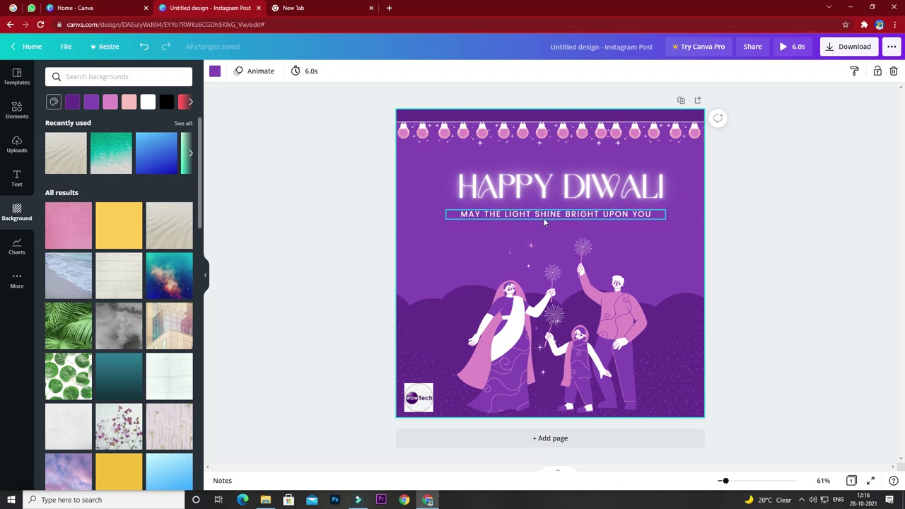
click(577, 182)
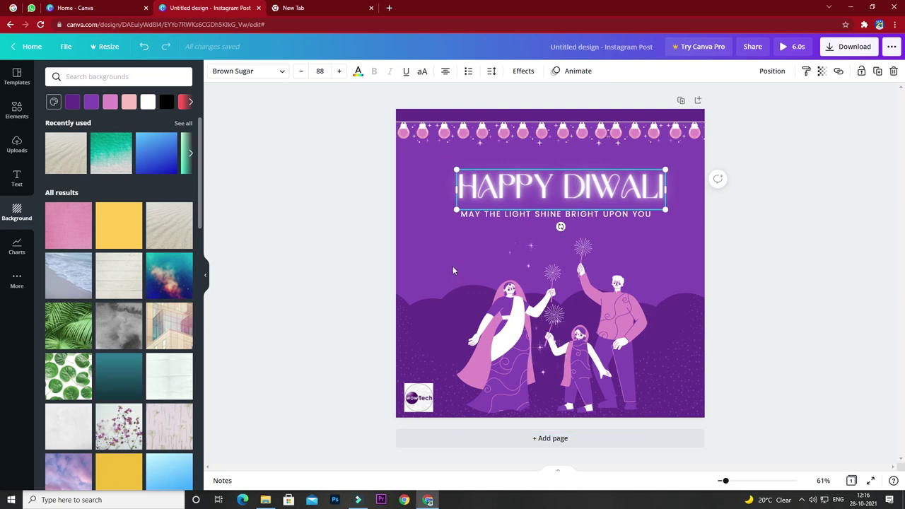
click(418, 397)
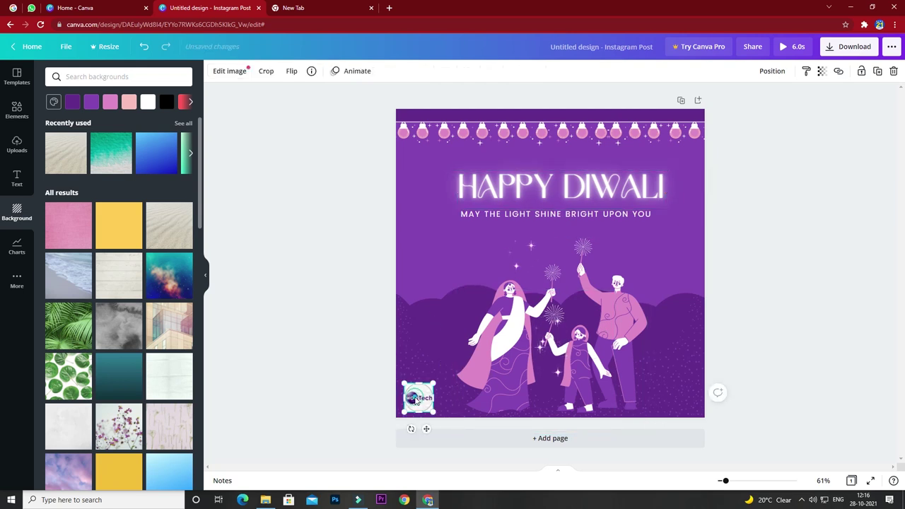
click(788, 207)
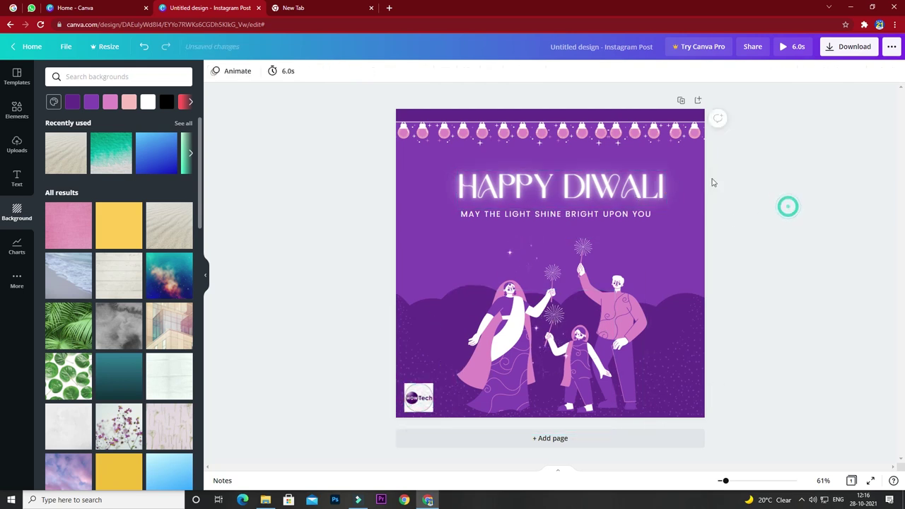
Step: Download the Happy Diwali post as an MP4 Video file
click(863, 49)
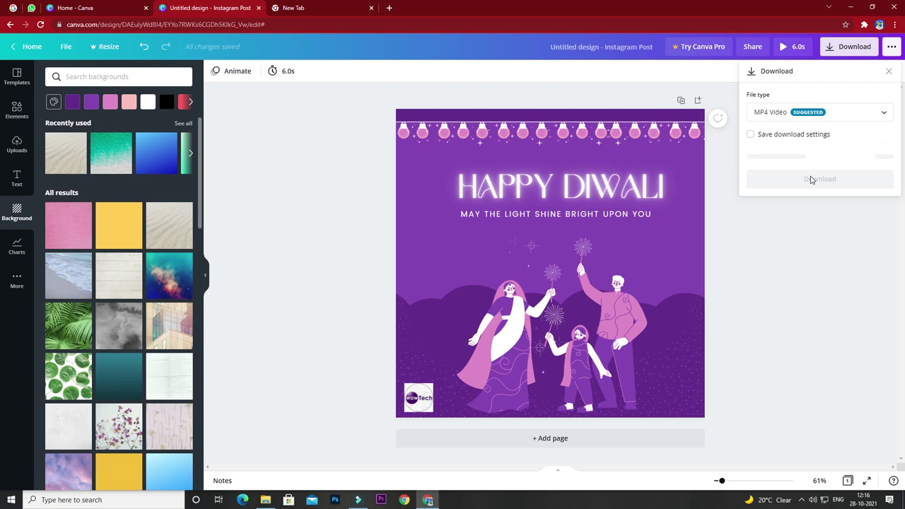
click(786, 205)
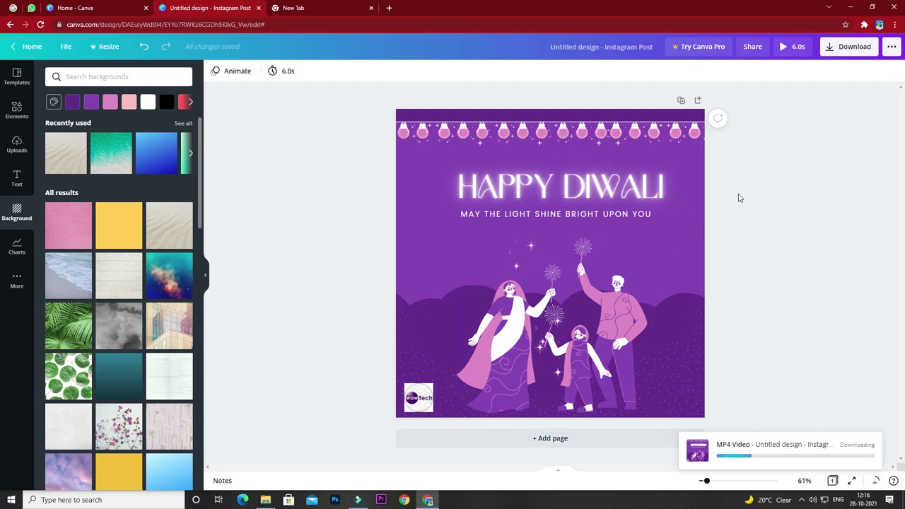
Step: Locate the downloaded 'Untitled design' MP4 in the Downloads folder and play it
right_click(70, 472)
click(81, 452)
double_click(106, 126)
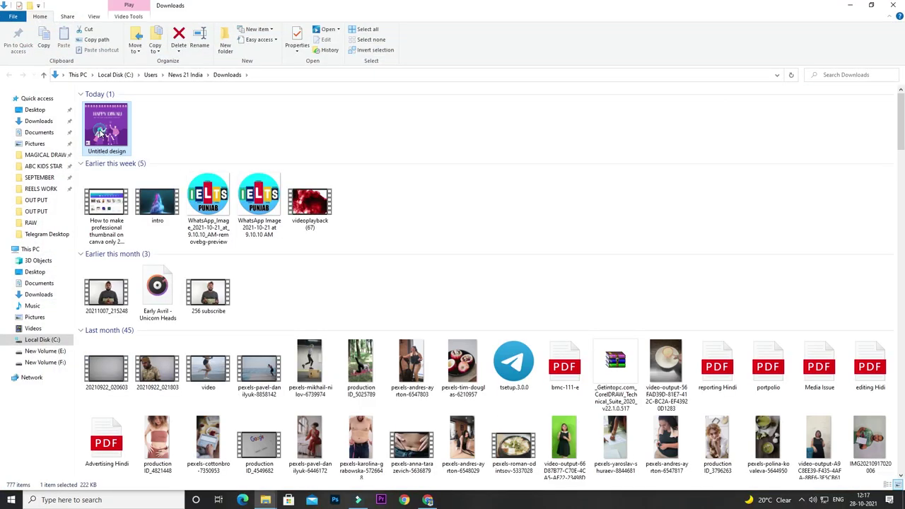